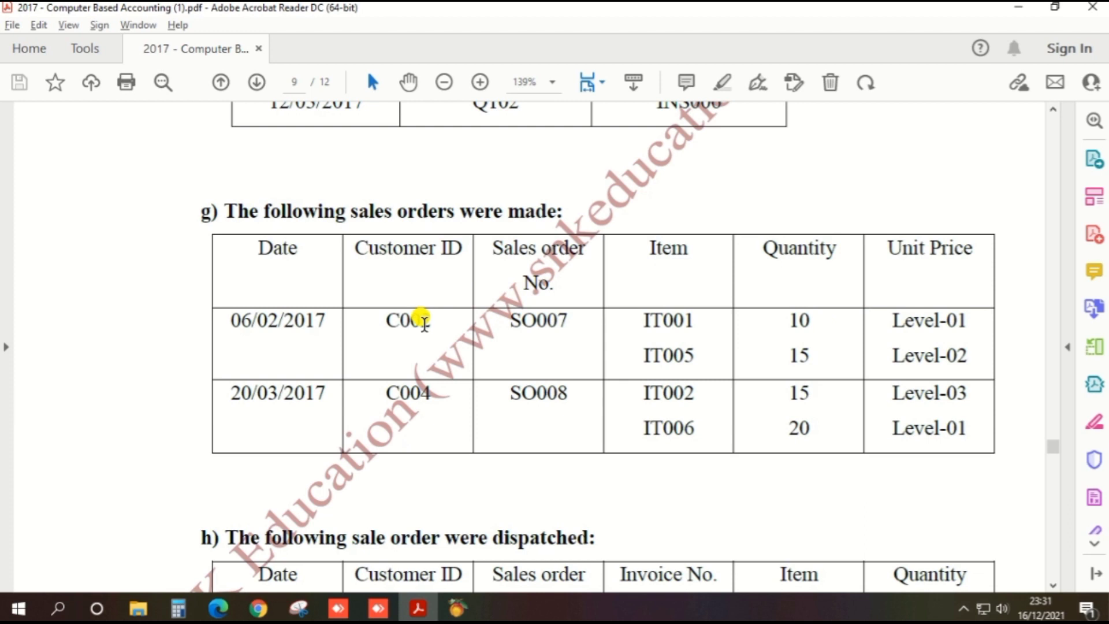
# Step: Bring Peachtree to the front and start a new sales order from Customers & Sales
pyautogui.click(459, 610)
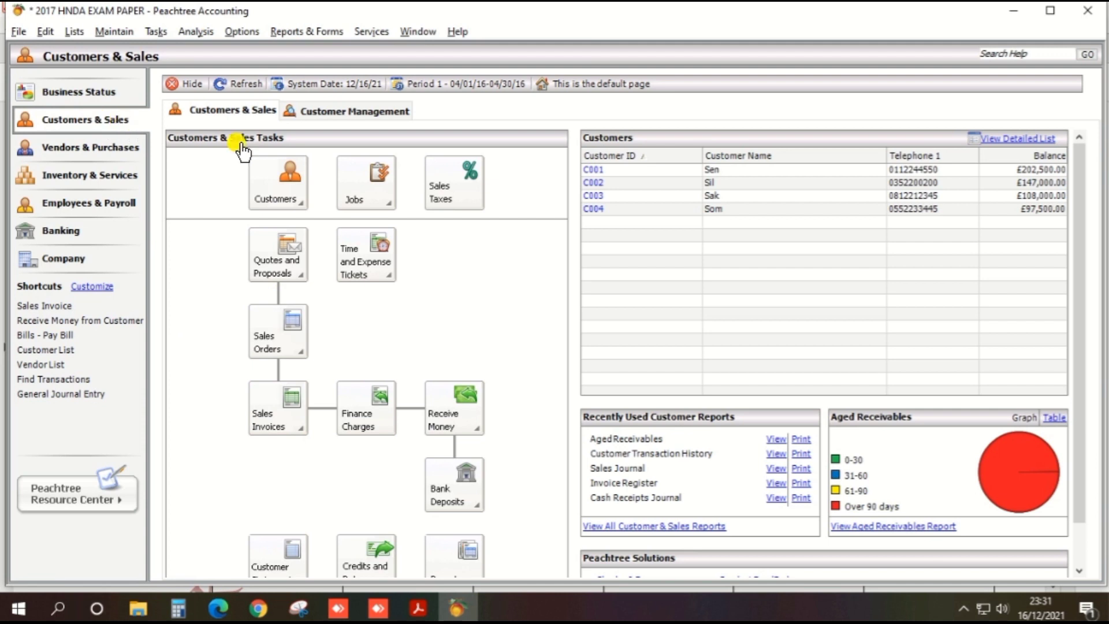
pyautogui.click(286, 353)
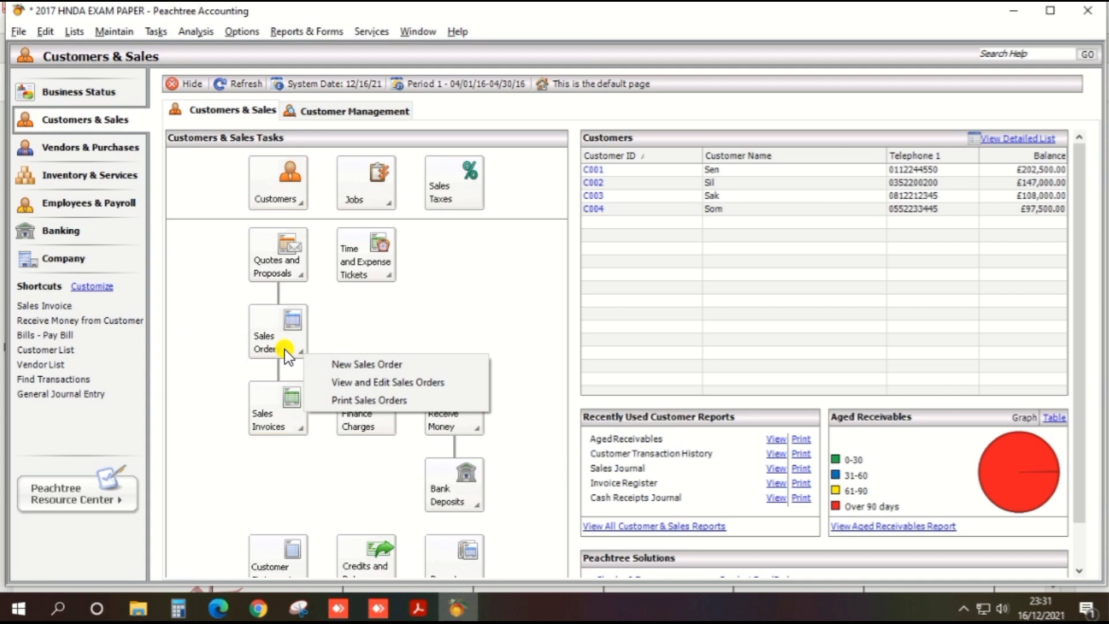
pyautogui.click(359, 365)
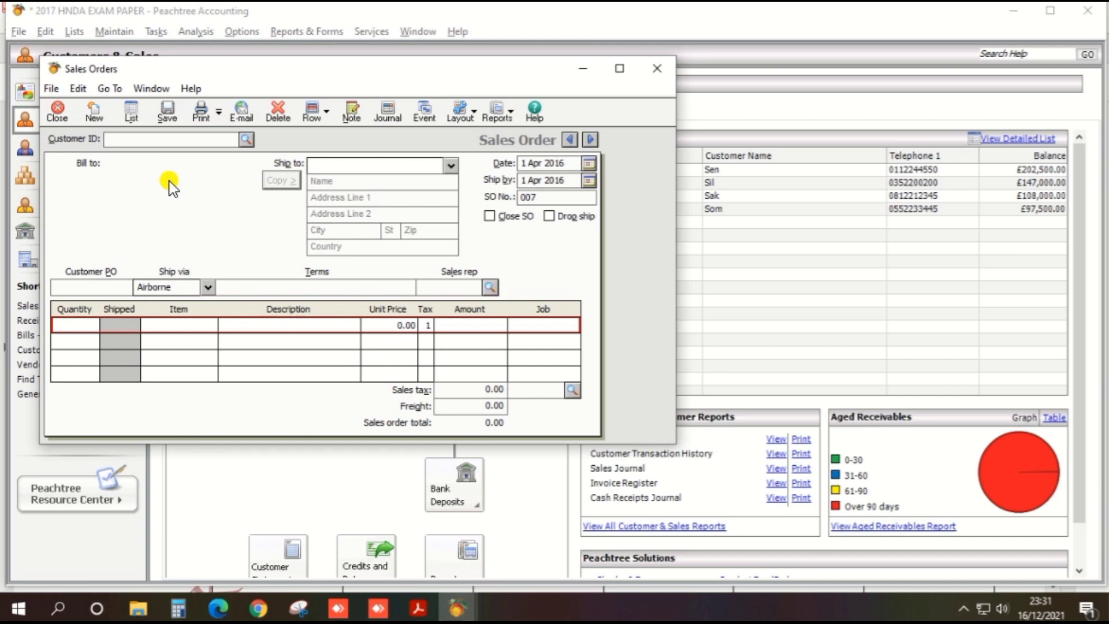
# Step: Check the PDF and enter customer ID C002 on the sales order
pyautogui.hotkey('alt', 'Tab')
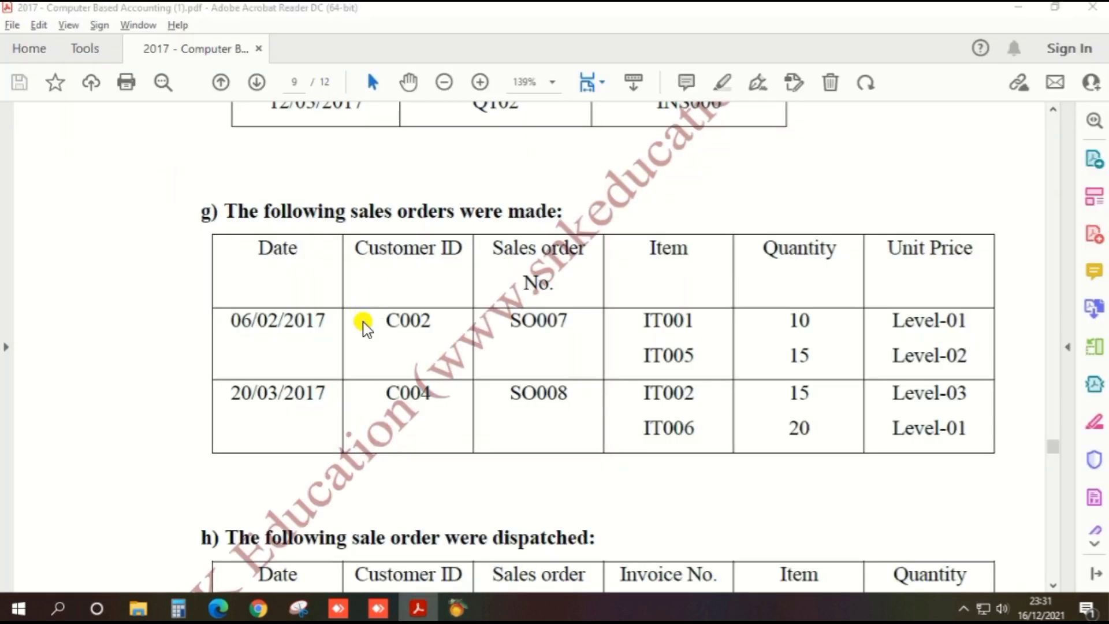
pyautogui.hotkey('alt', 'Tab')
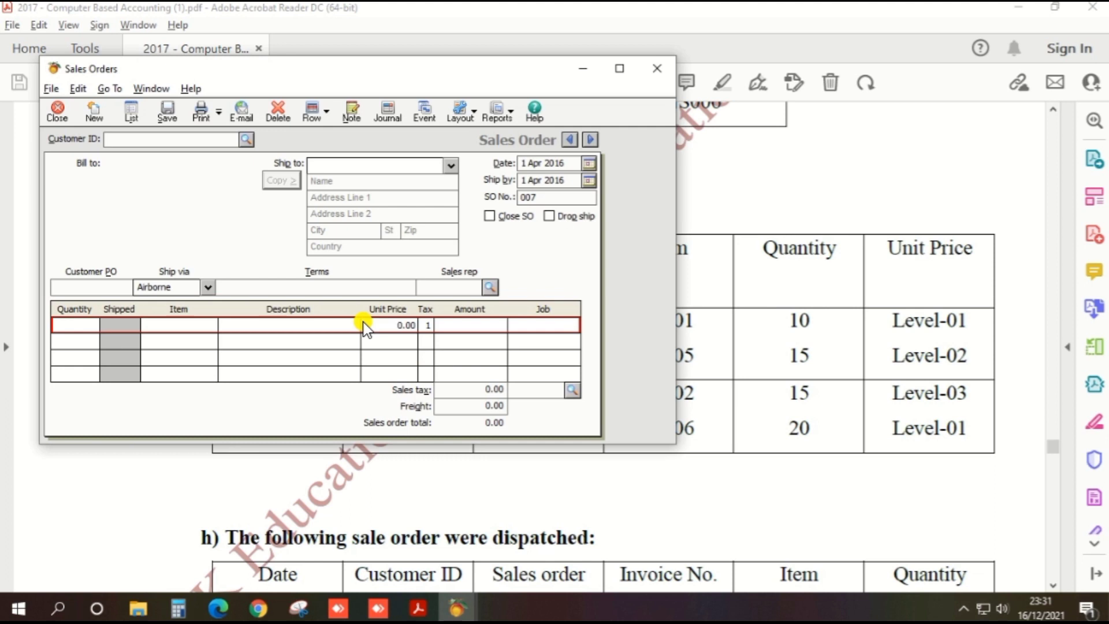
pyautogui.write('C')
pyautogui.write('002')
pyautogui.press('Tab')
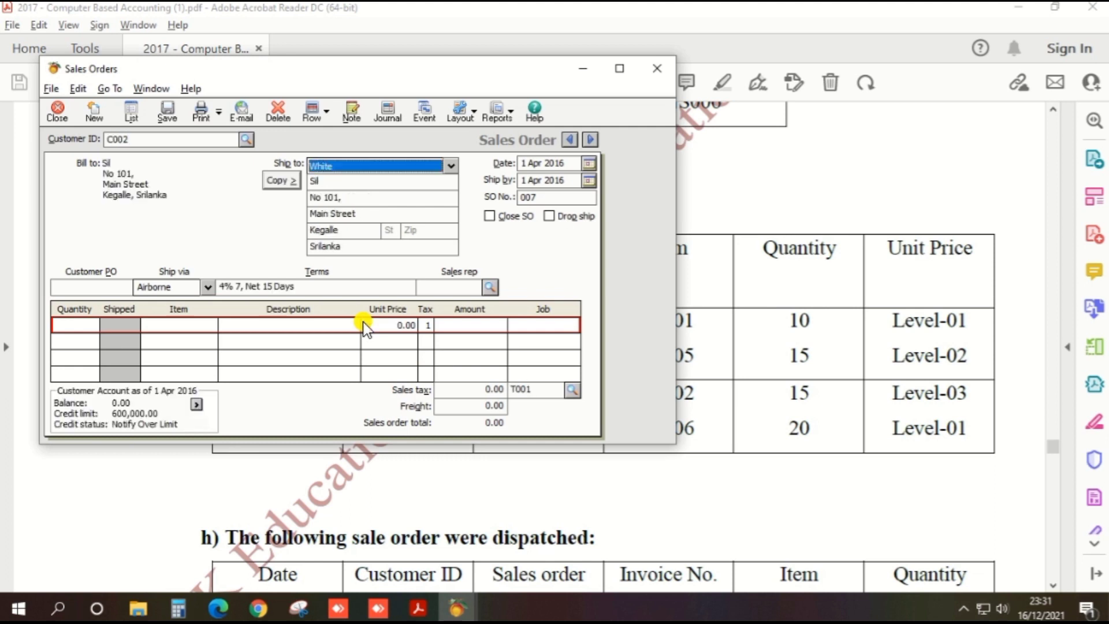
# Step: Set the sales order date to 6 Feb 2017
pyautogui.hotkey('alt', 'Tab')
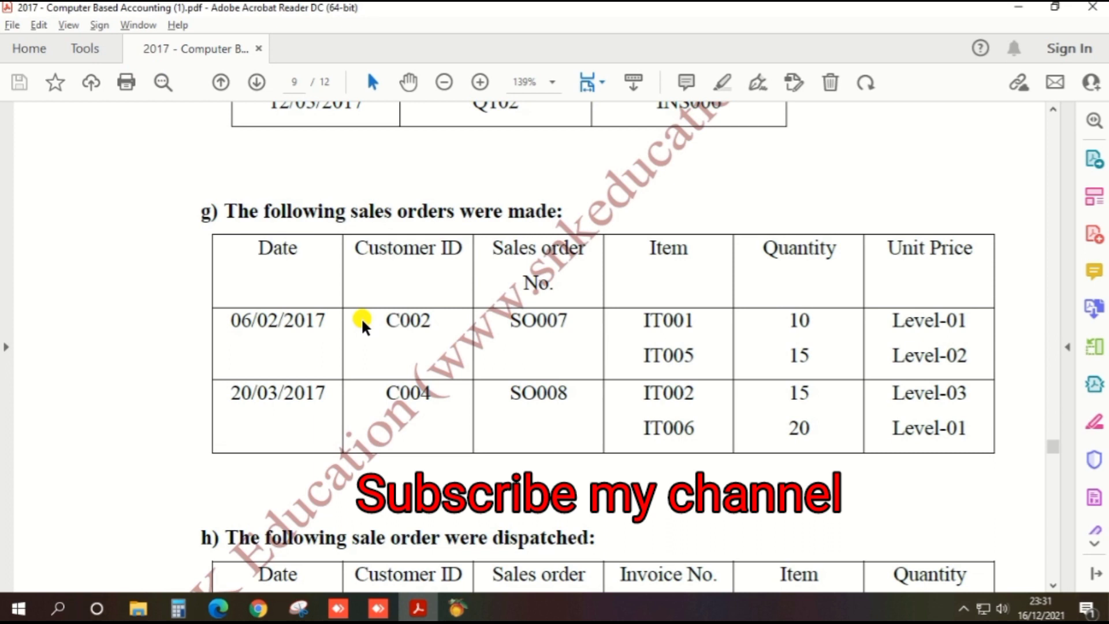
pyautogui.hotkey('alt', 'Tab')
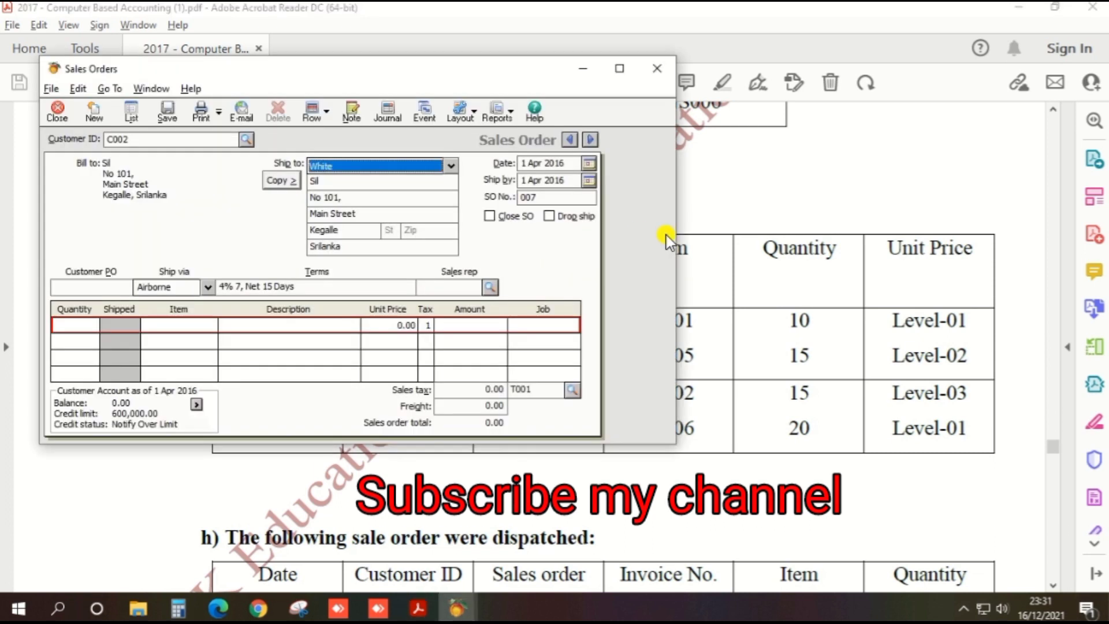
pyautogui.click(550, 165)
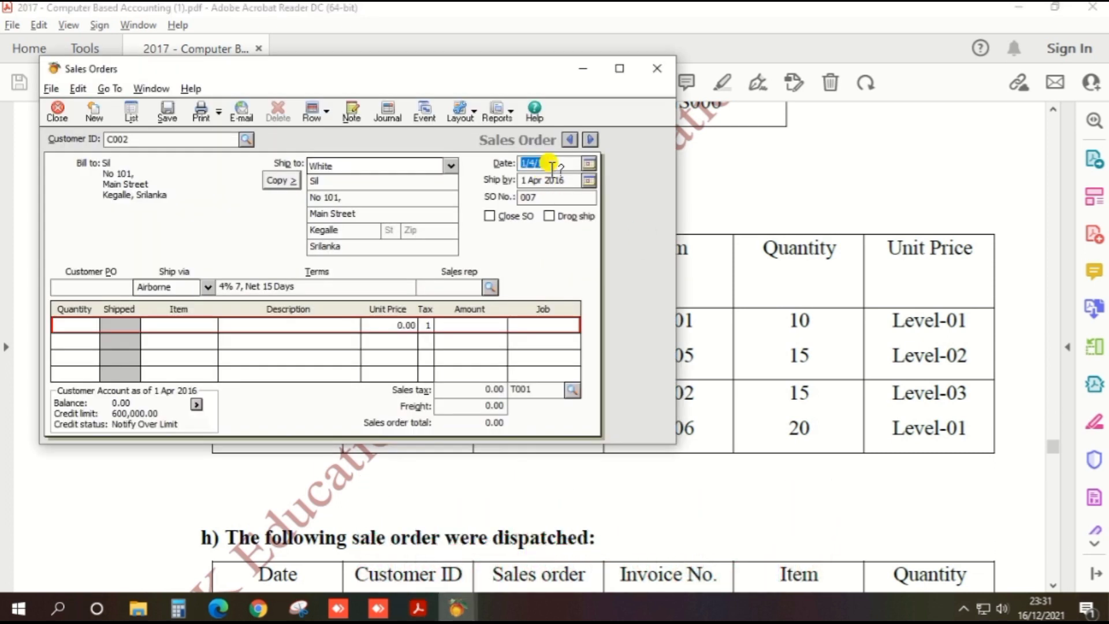
pyautogui.write('06022')
pyautogui.press('Tab')
# Step: Enter sales order number 007 and check the ordered items in the PDF
pyautogui.hotkey('alt', 'Tab')
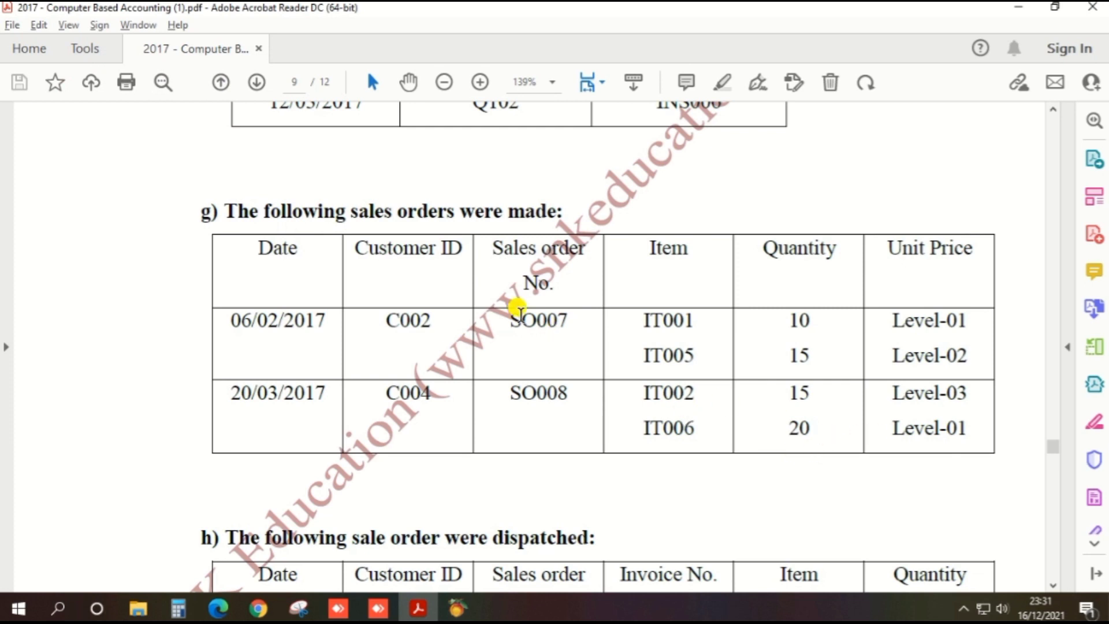
pyautogui.hotkey('alt', 'Tab')
pyautogui.press('Tab')
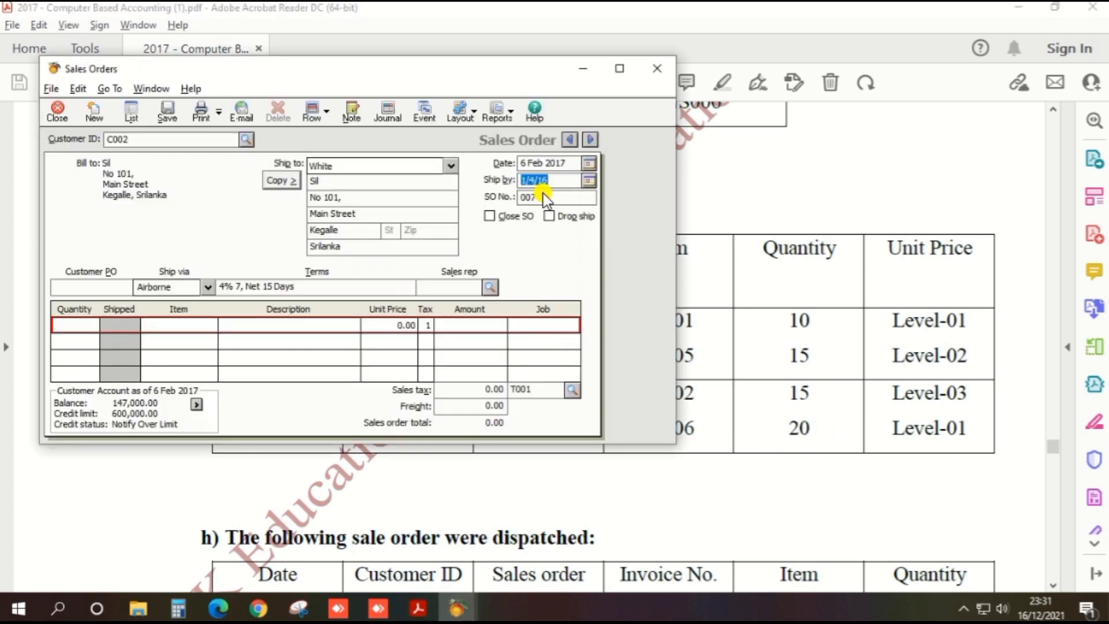
pyautogui.write('007')
pyautogui.click(171, 320)
pyautogui.hotkey('alt', 'Tab')
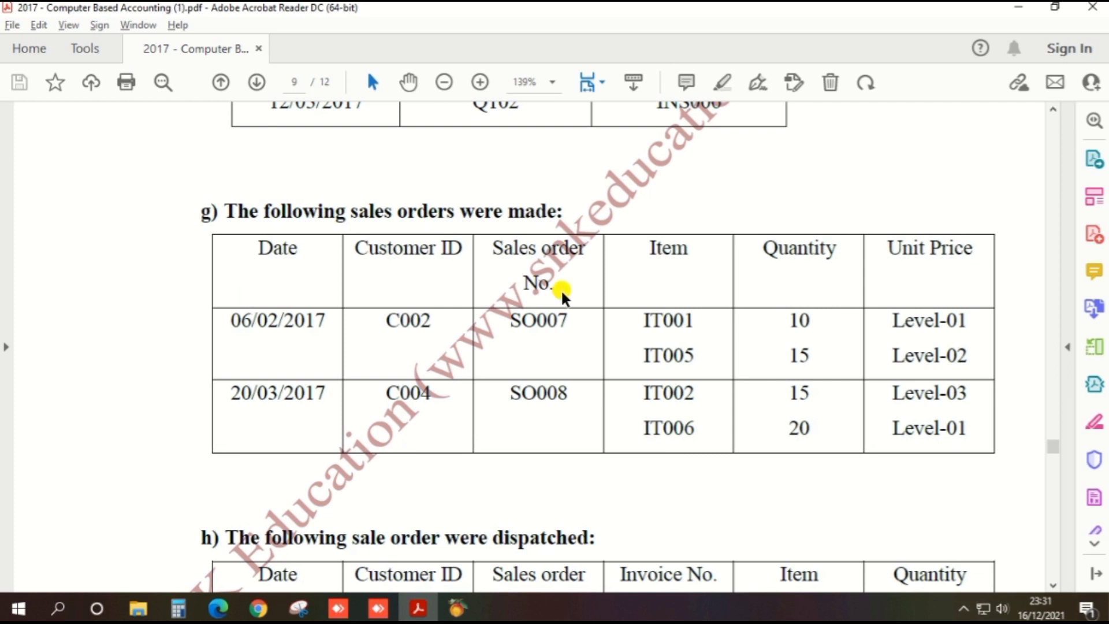
pyautogui.hotkey('alt', 'Tab')
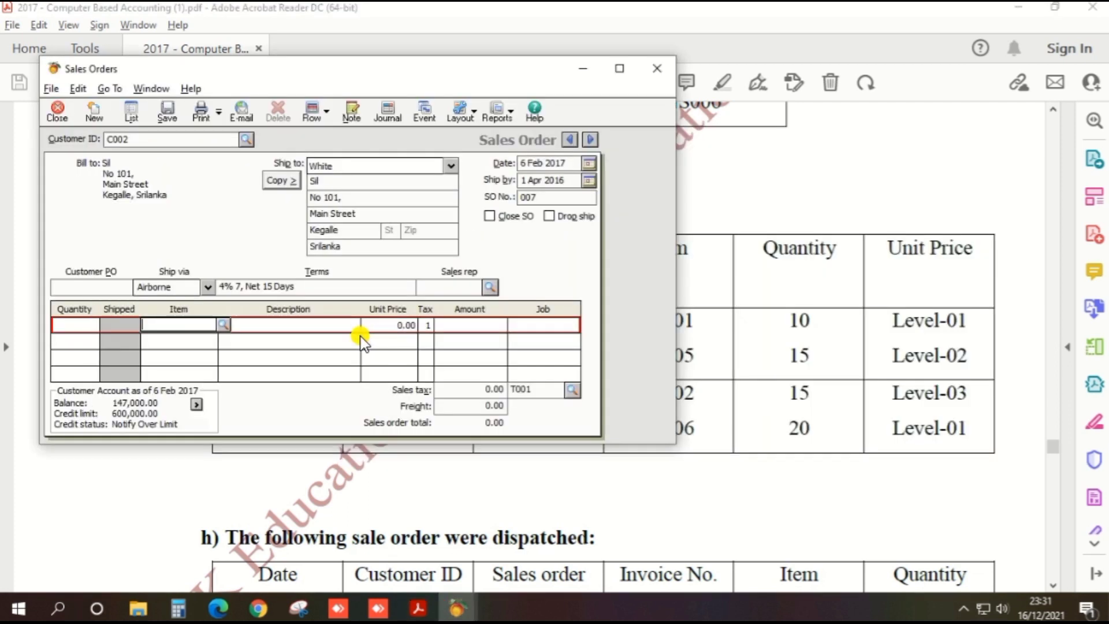
# Step: Add the first line: item IT001 with quantity 10, checking its price options
pyautogui.click(225, 327)
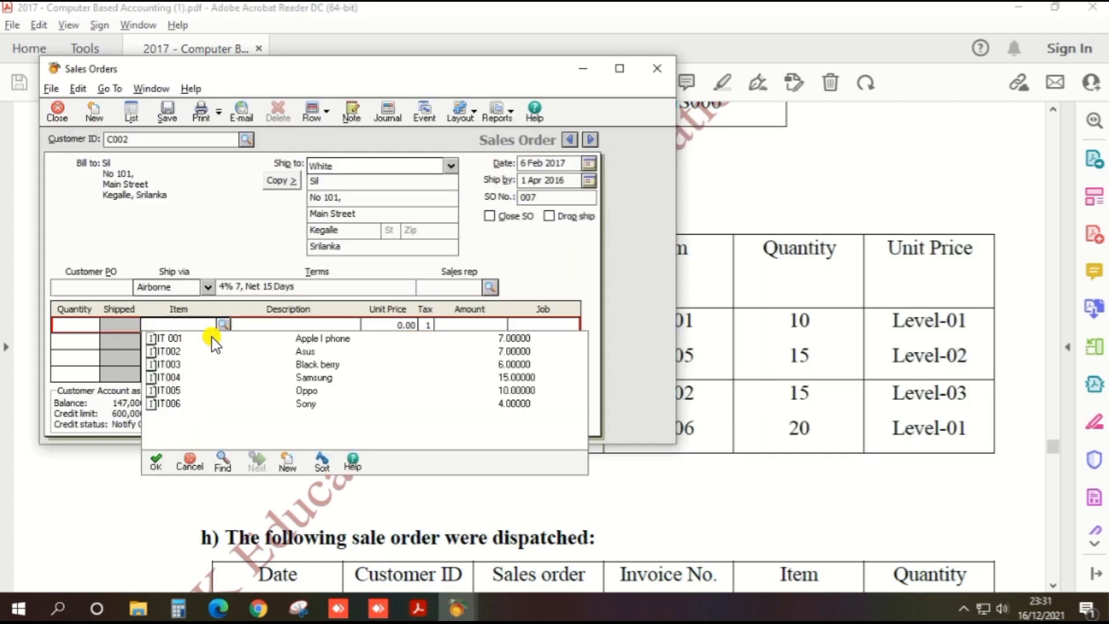
pyautogui.doubleClick(186, 340)
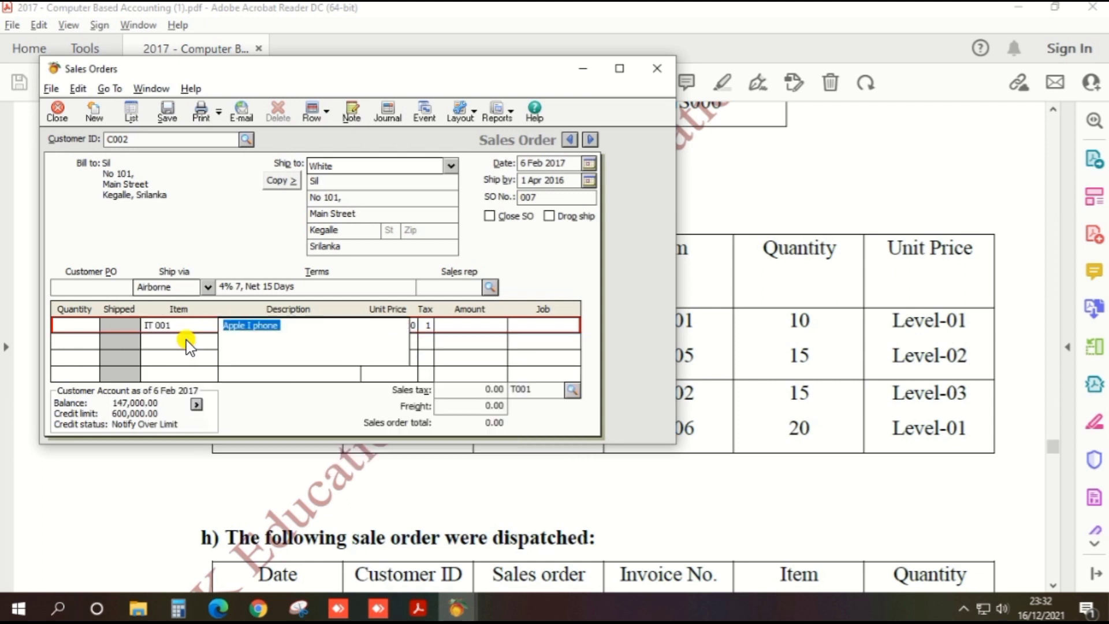
pyautogui.click(63, 329)
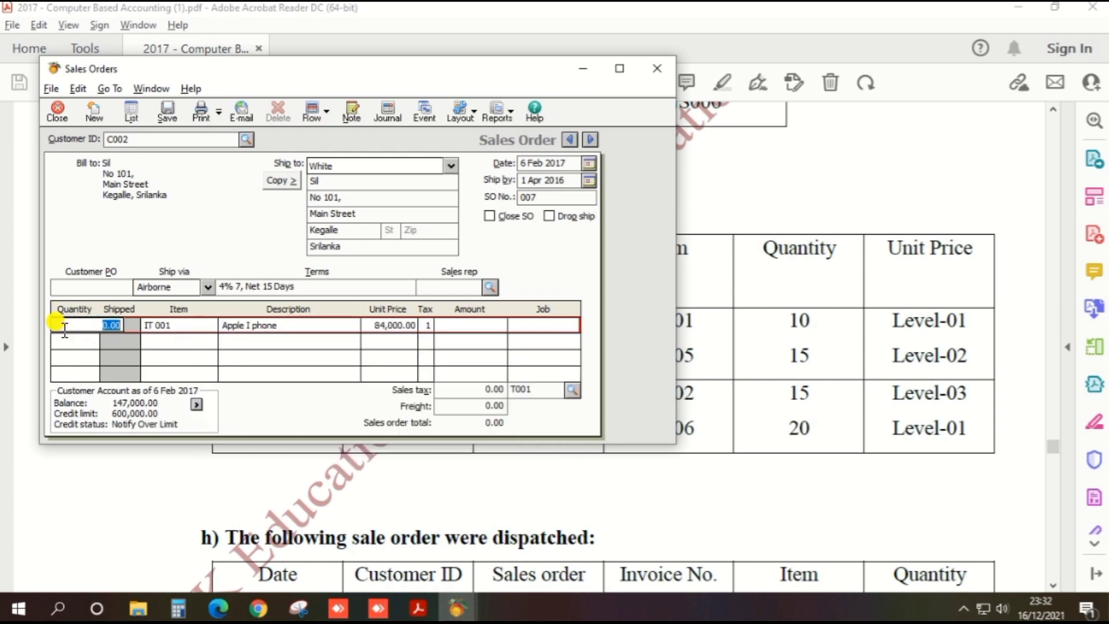
pyautogui.write('10')
pyautogui.press('Tab')
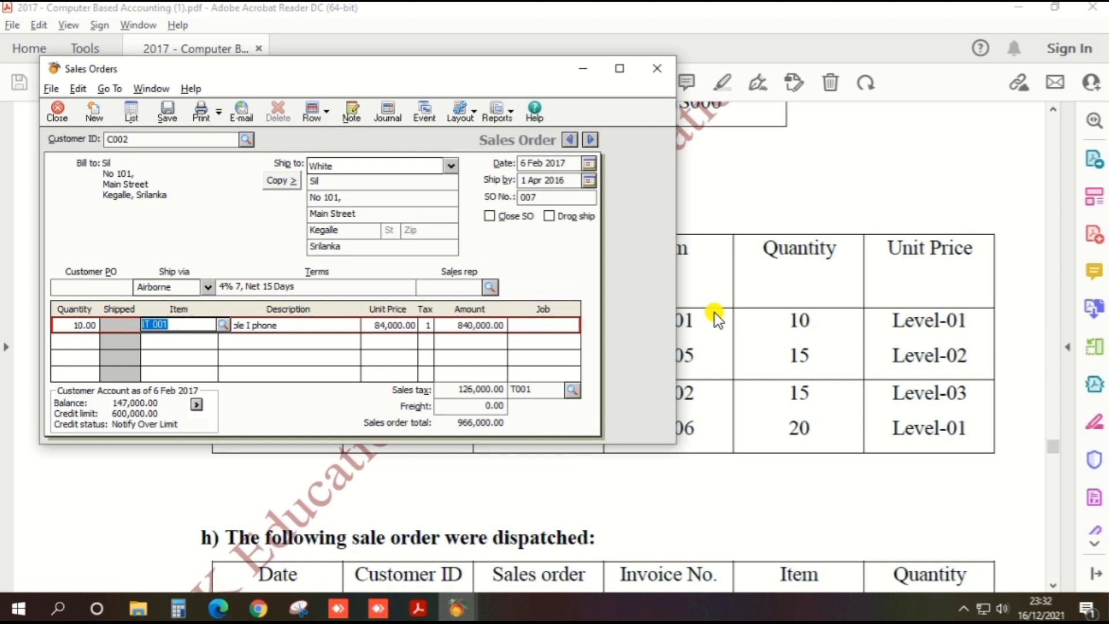
pyautogui.click(398, 327)
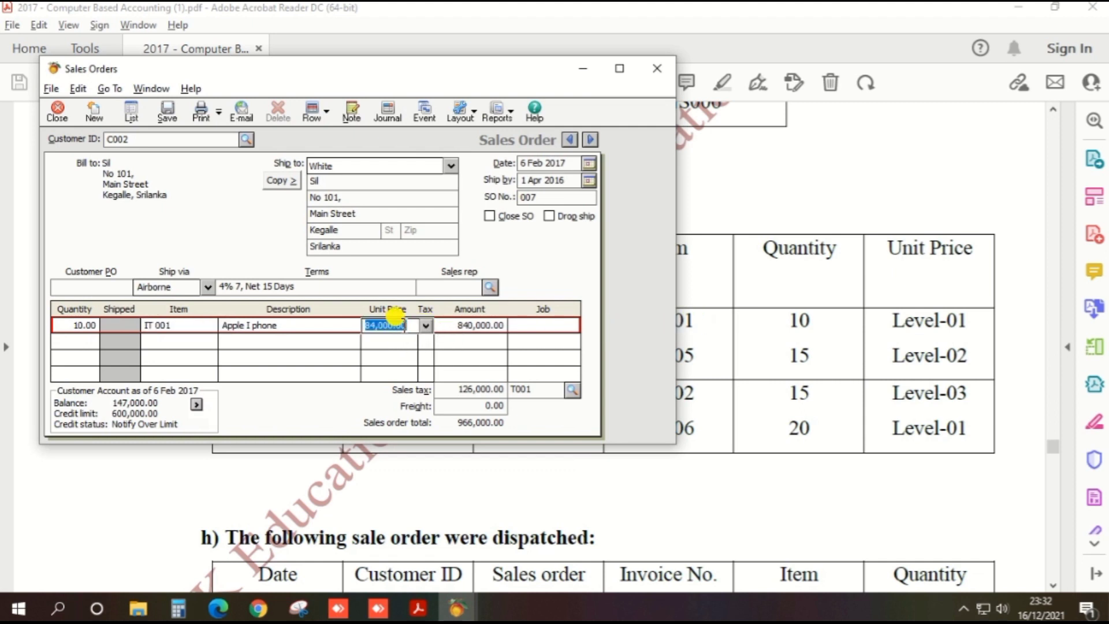
pyautogui.click(431, 326)
pyautogui.click(397, 340)
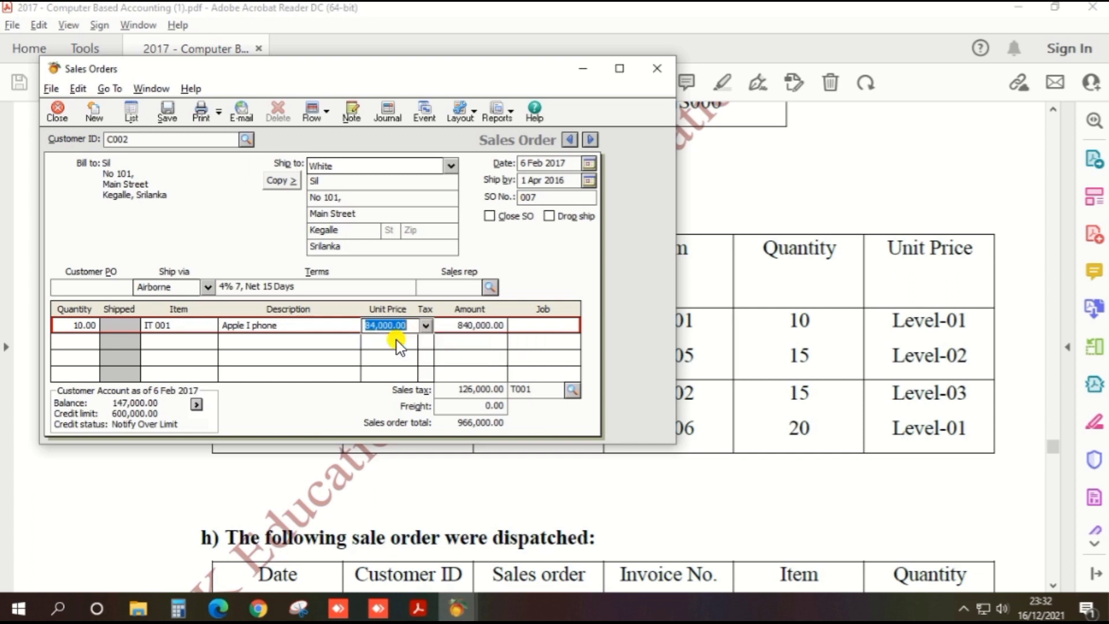
# Step: Add IT005 Oppo as the second line, quantity 15 at the Level 2 price
pyautogui.click(198, 342)
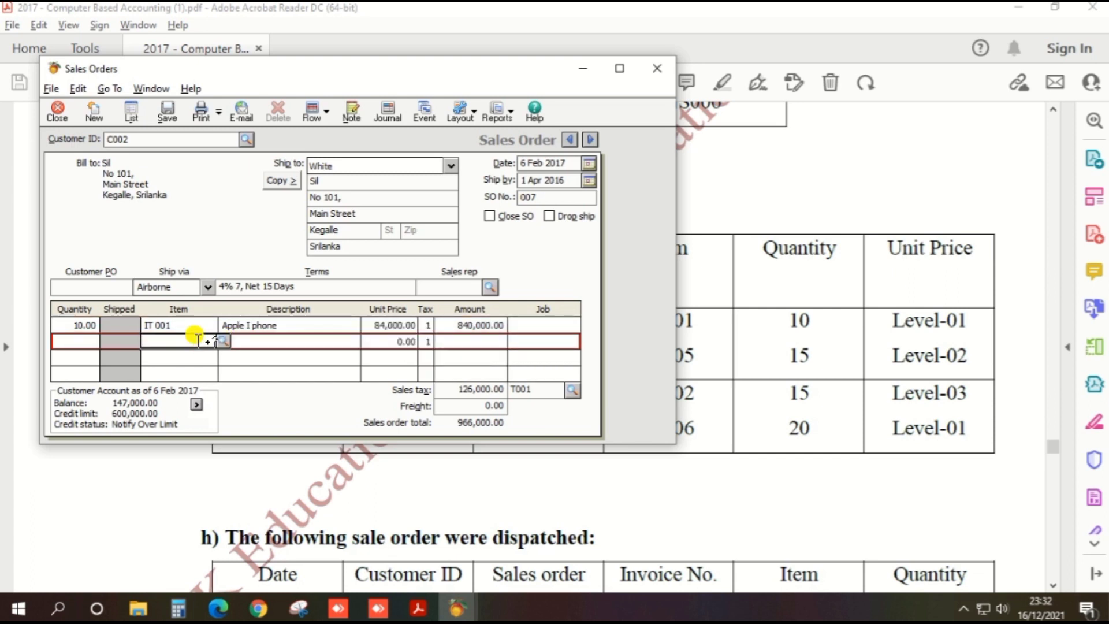
pyautogui.hotkey('alt', 'Tab')
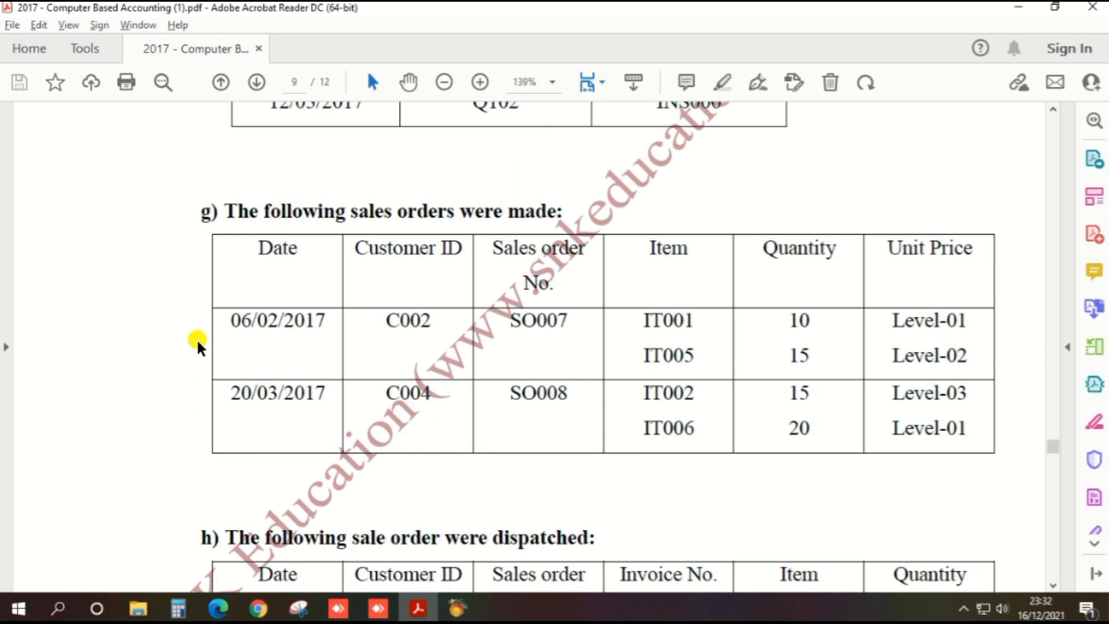
pyautogui.hotkey('alt', 'Tab')
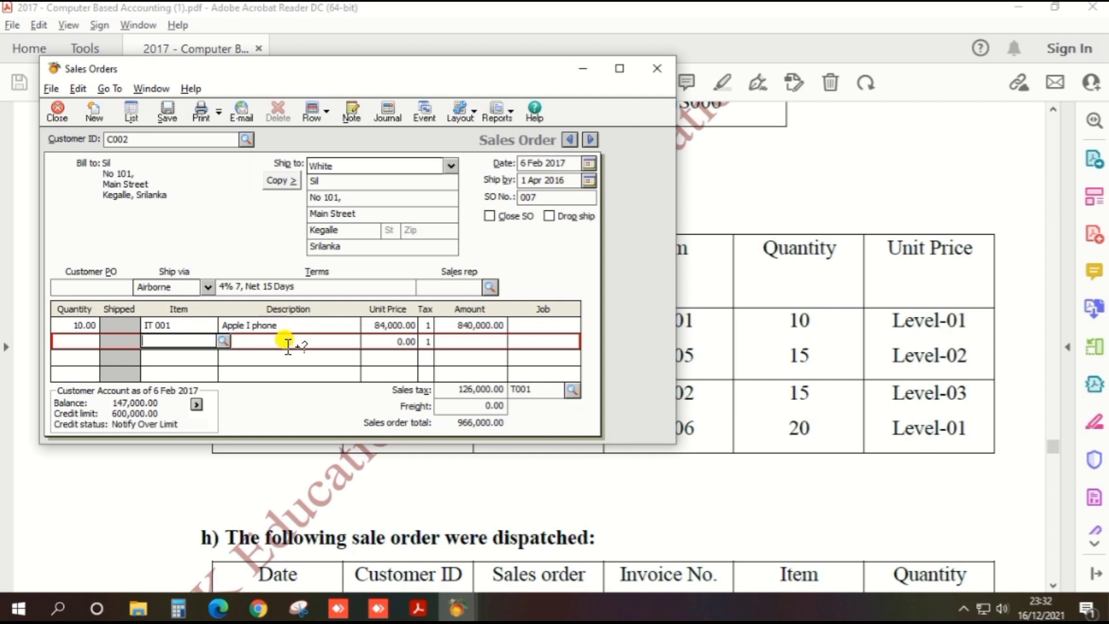
pyautogui.click(225, 341)
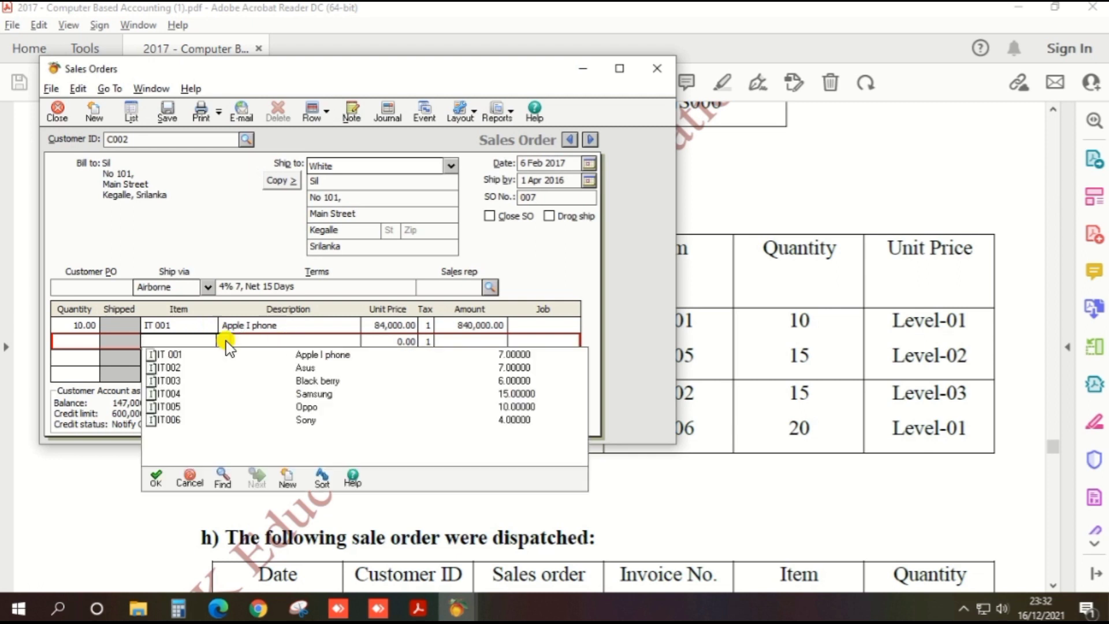
pyautogui.doubleClick(172, 406)
pyautogui.click(85, 342)
pyautogui.write('15')
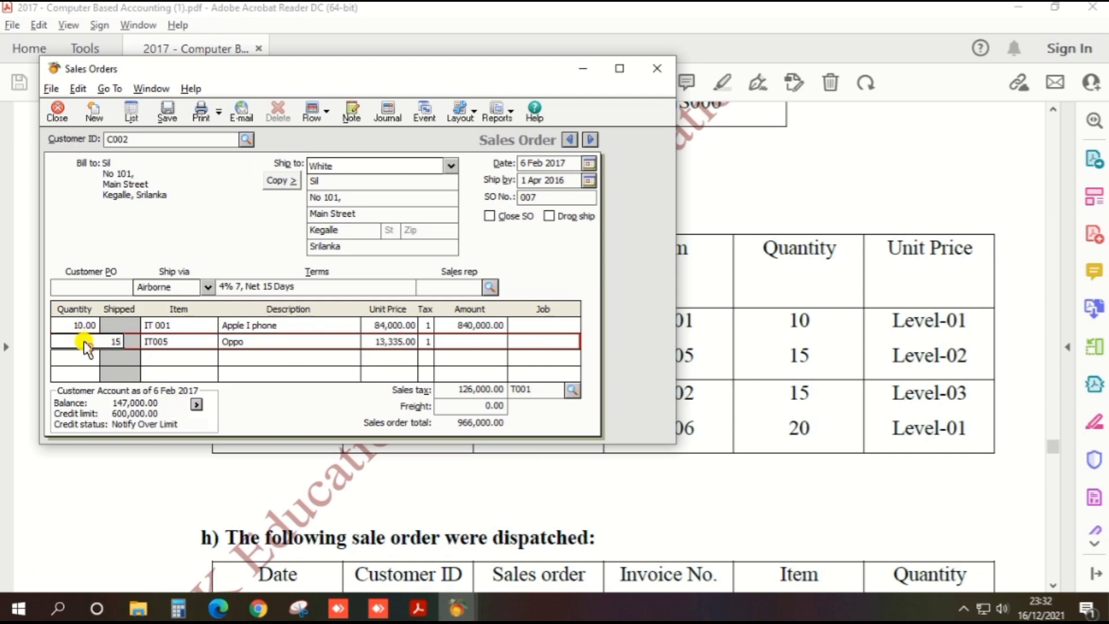
pyautogui.press('Tab')
pyautogui.press('Tab')
pyautogui.press('Tab')
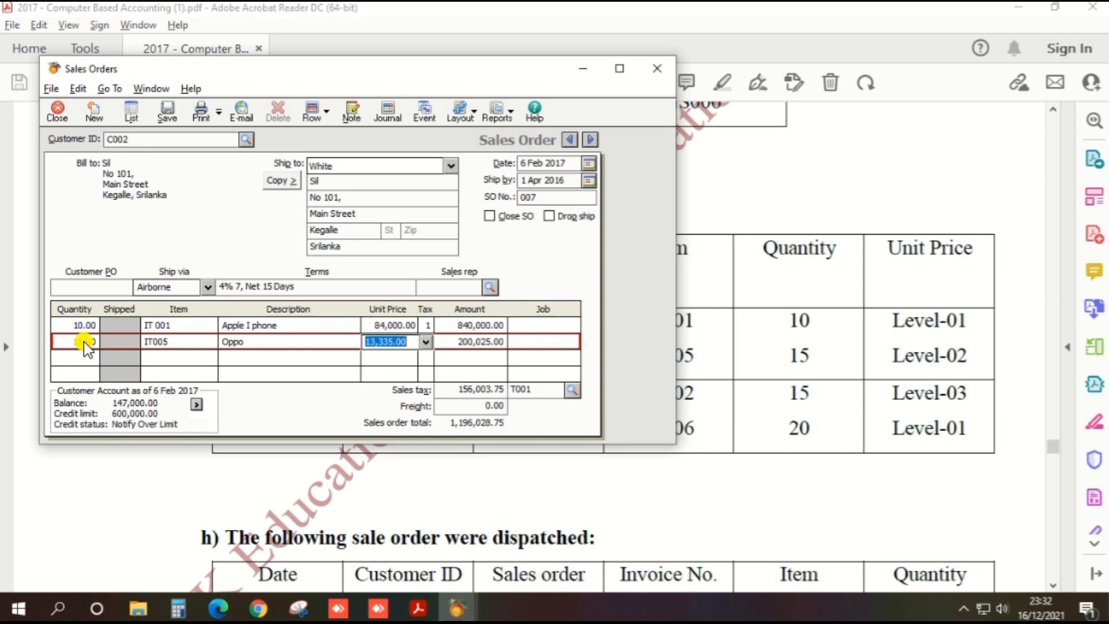
pyautogui.click(426, 342)
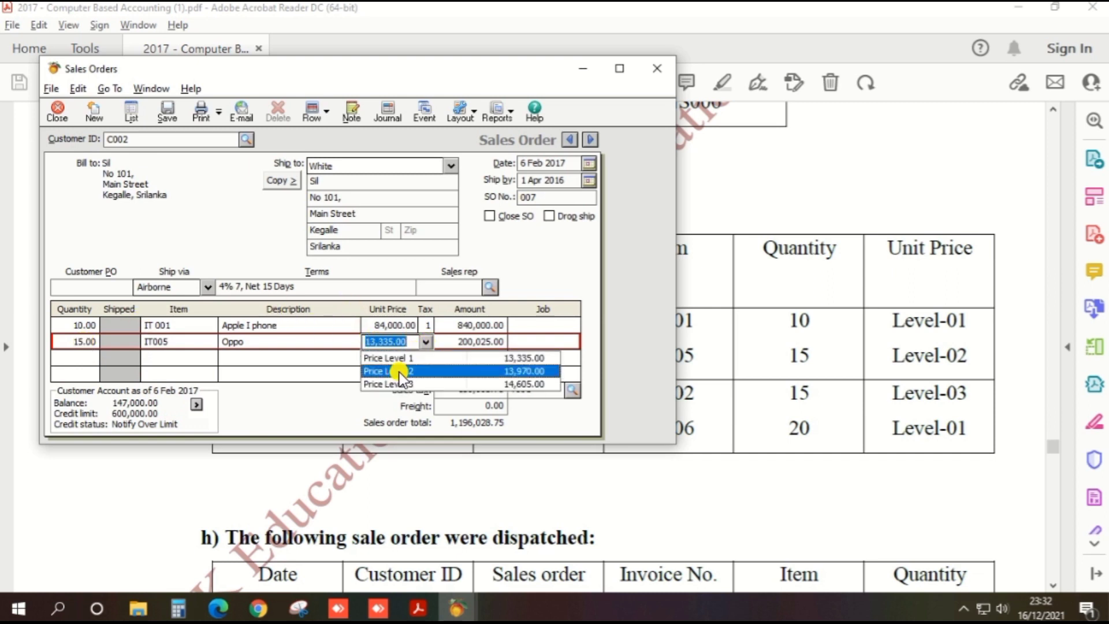
pyautogui.click(403, 373)
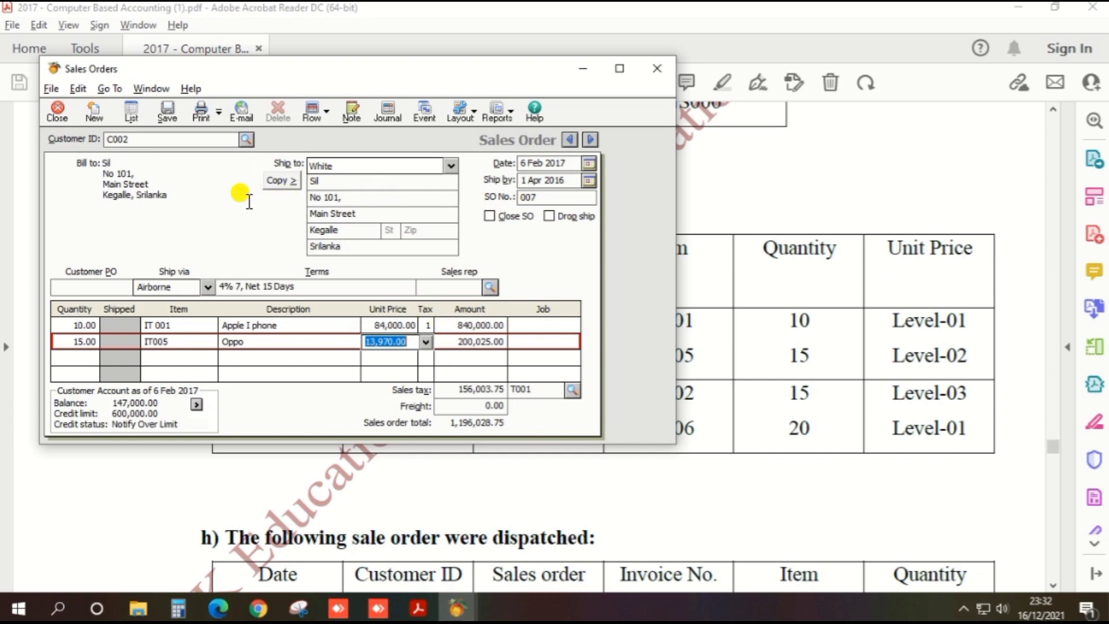
# Step: Dismiss the ship-by date error, set ship-by to 6 Feb 2017, and save order 007
pyautogui.click(165, 115)
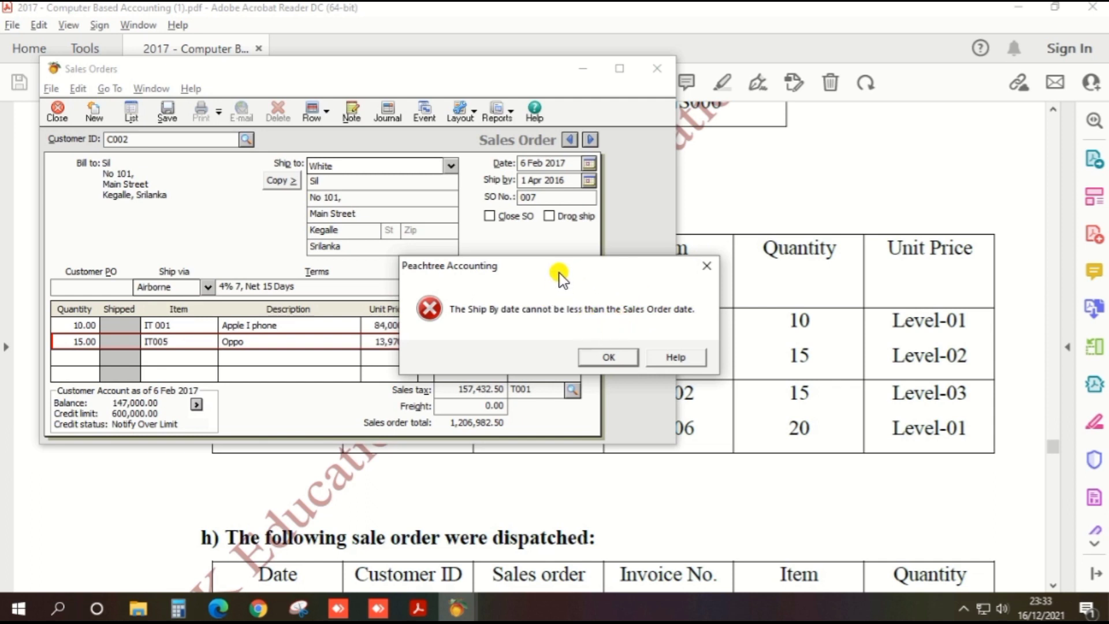
pyautogui.click(601, 358)
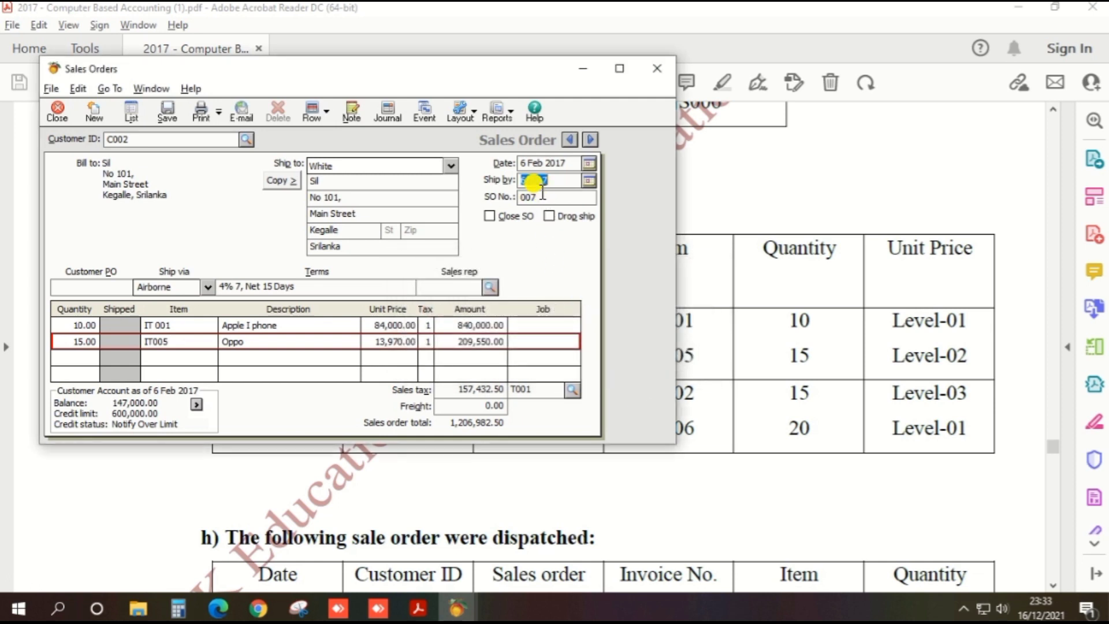
pyautogui.press('Tab')
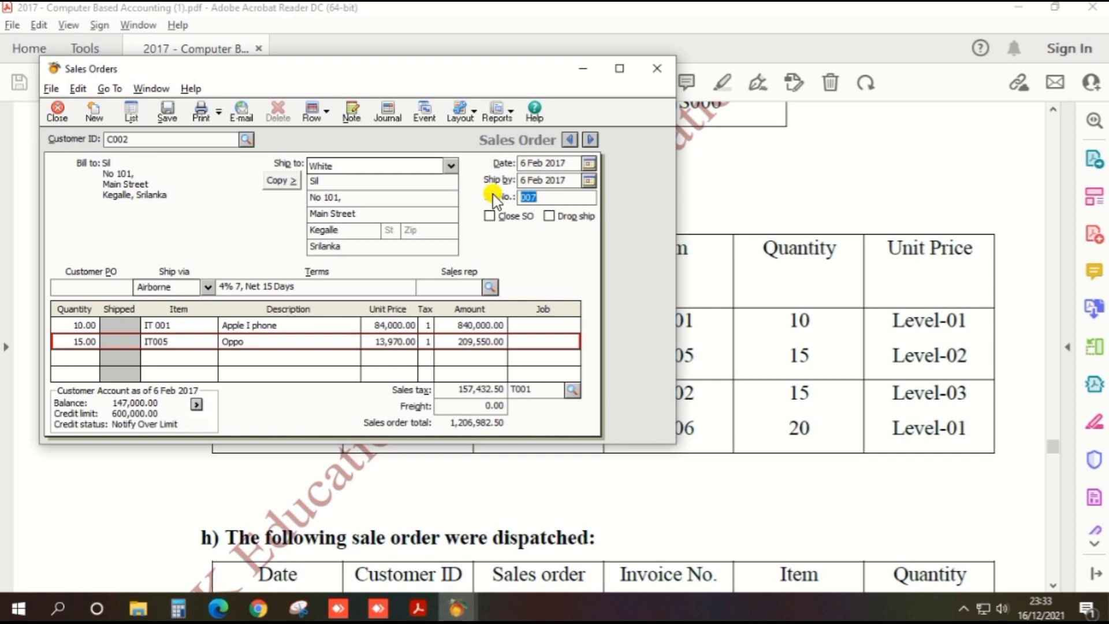
pyautogui.click(171, 115)
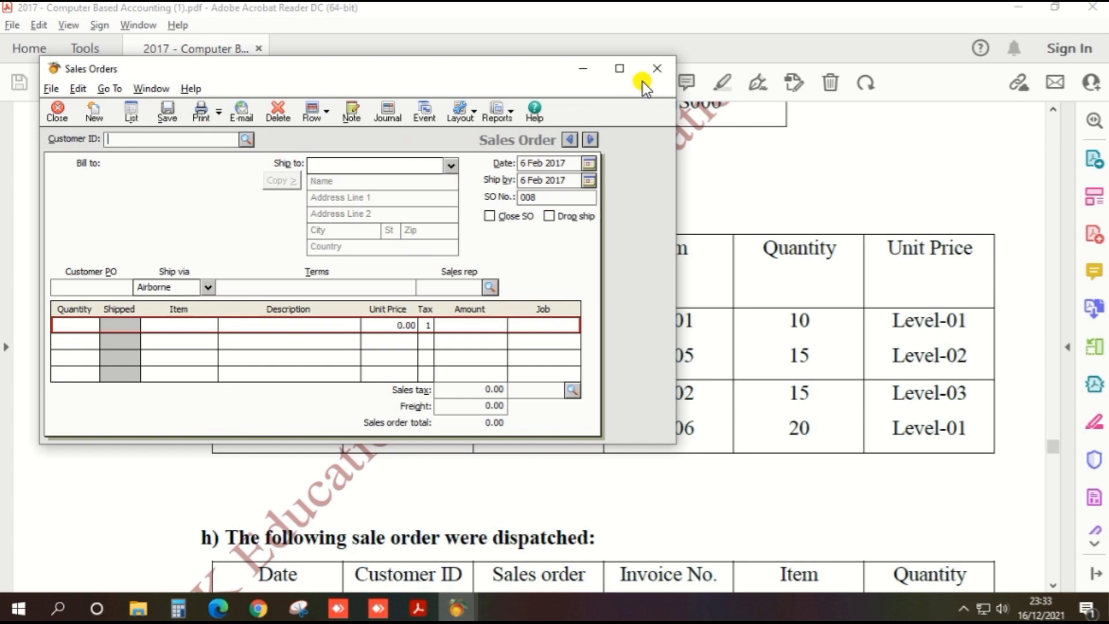
# Step: Close the order form and open the Sales Order List, selecting order 007 for C002
pyautogui.click(660, 75)
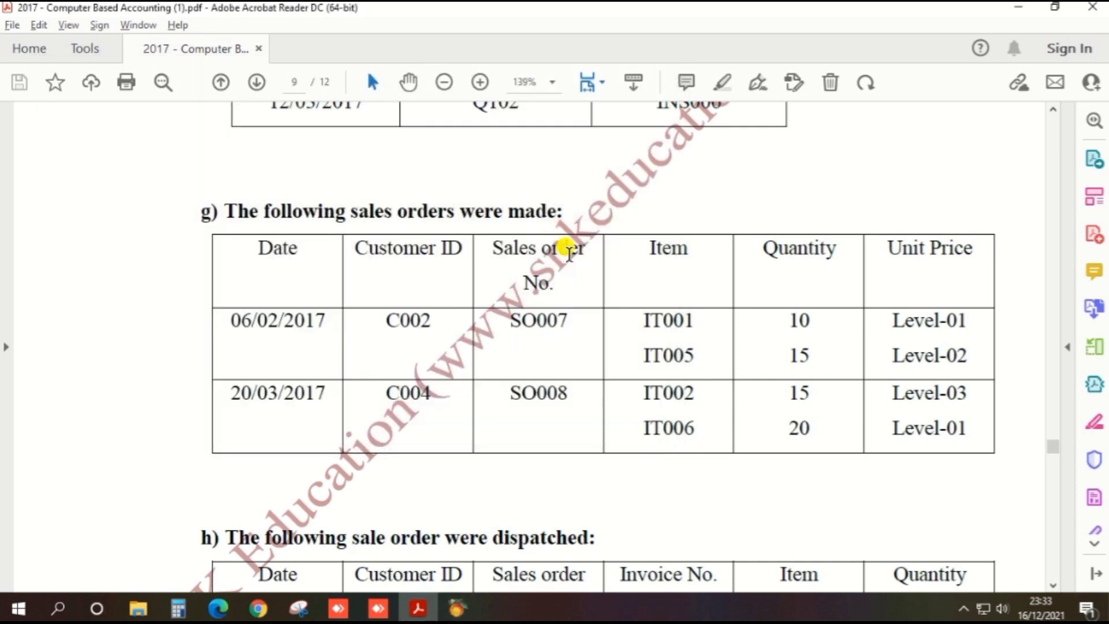
pyautogui.click(454, 607)
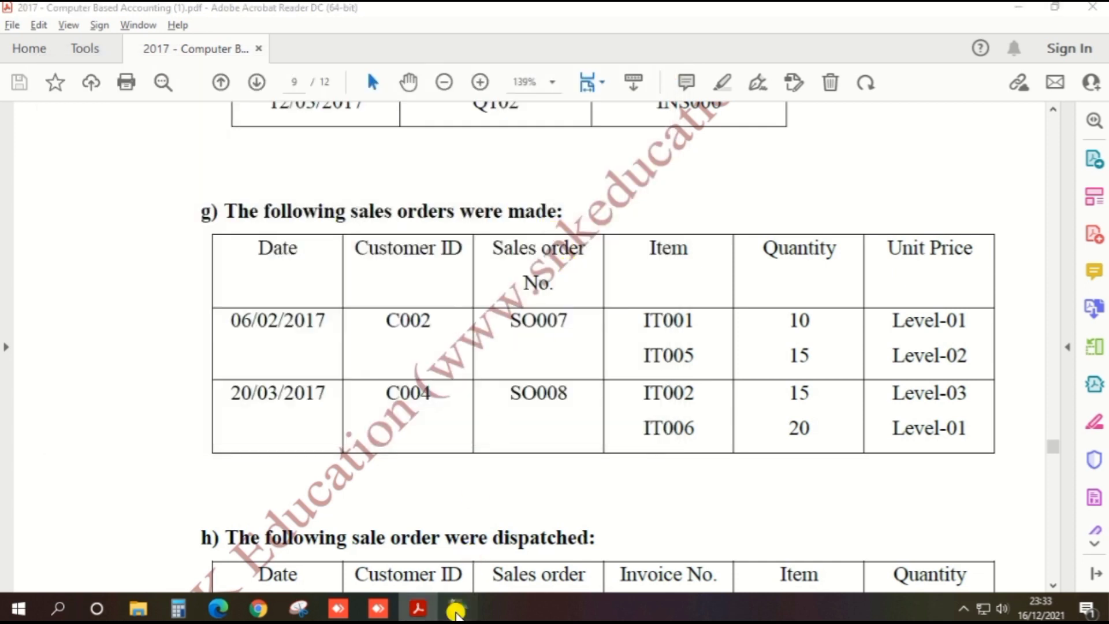
pyautogui.click(289, 337)
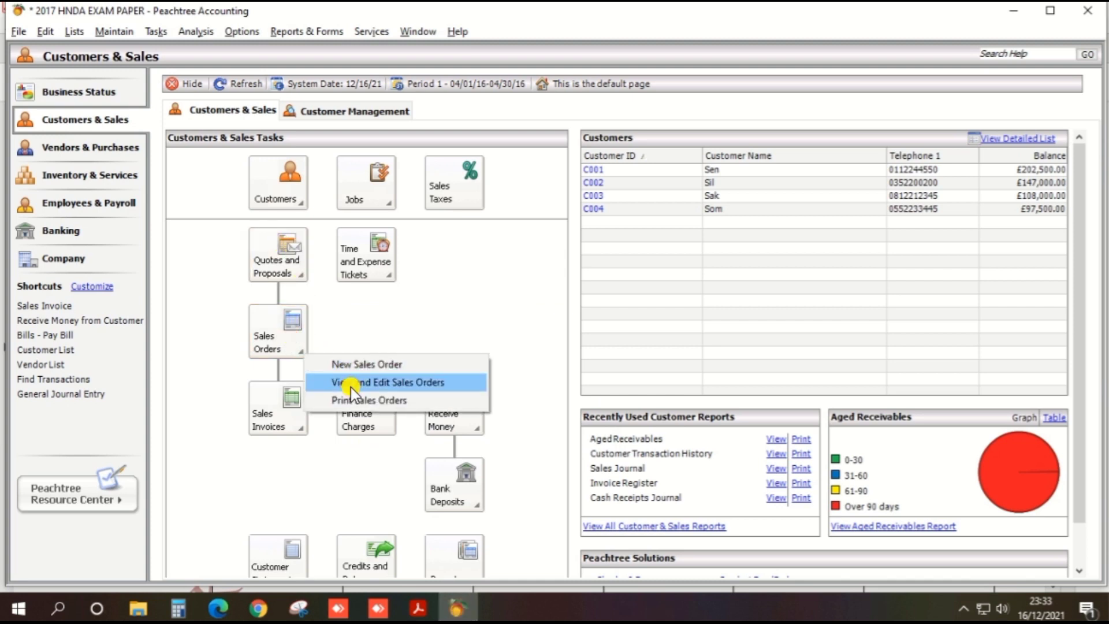
pyautogui.click(351, 384)
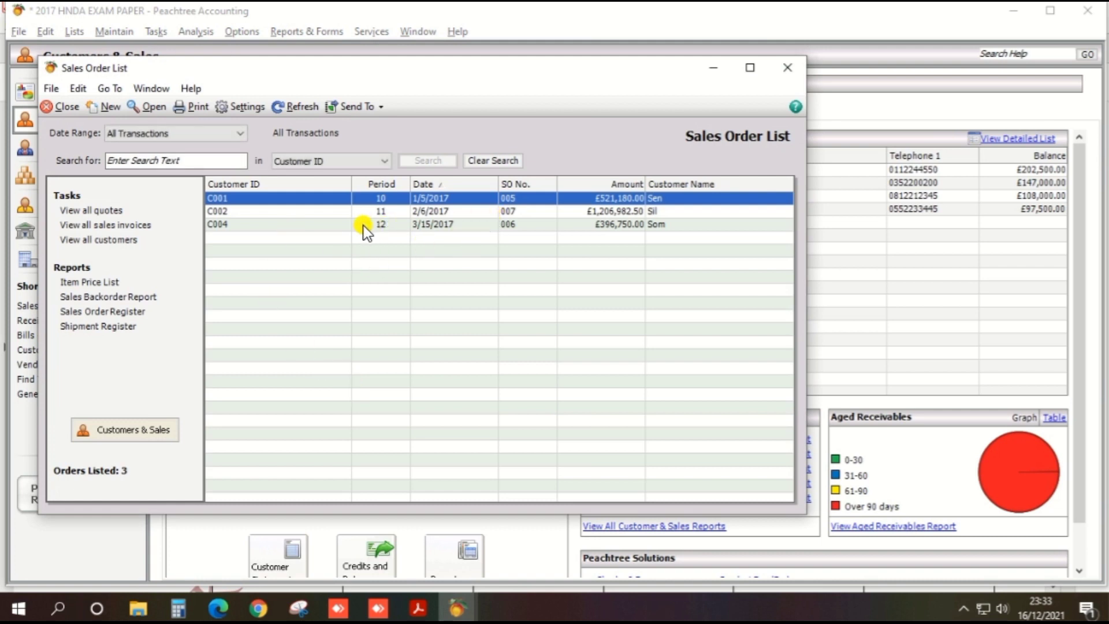
pyautogui.click(511, 211)
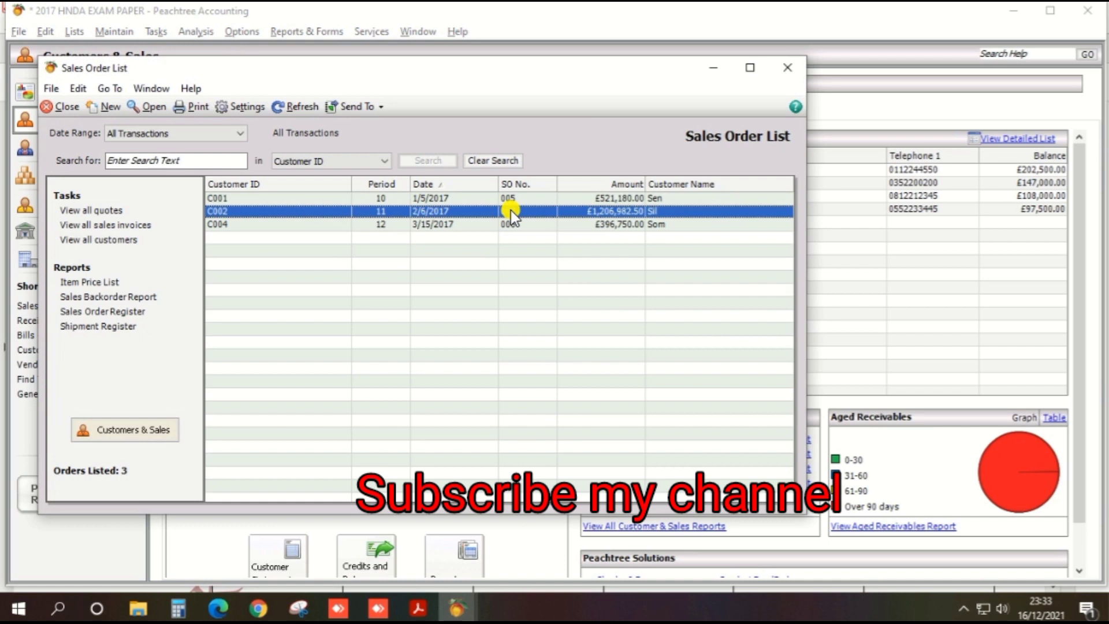